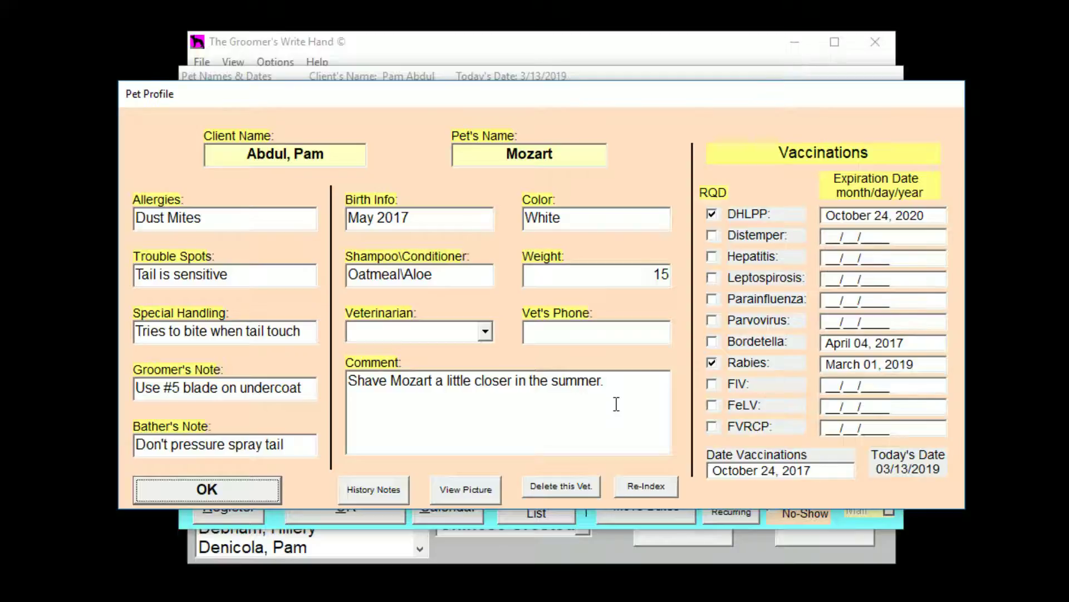
Enter a veterinarian's name and phone number in Mozart's pet profile.
click(356, 333)
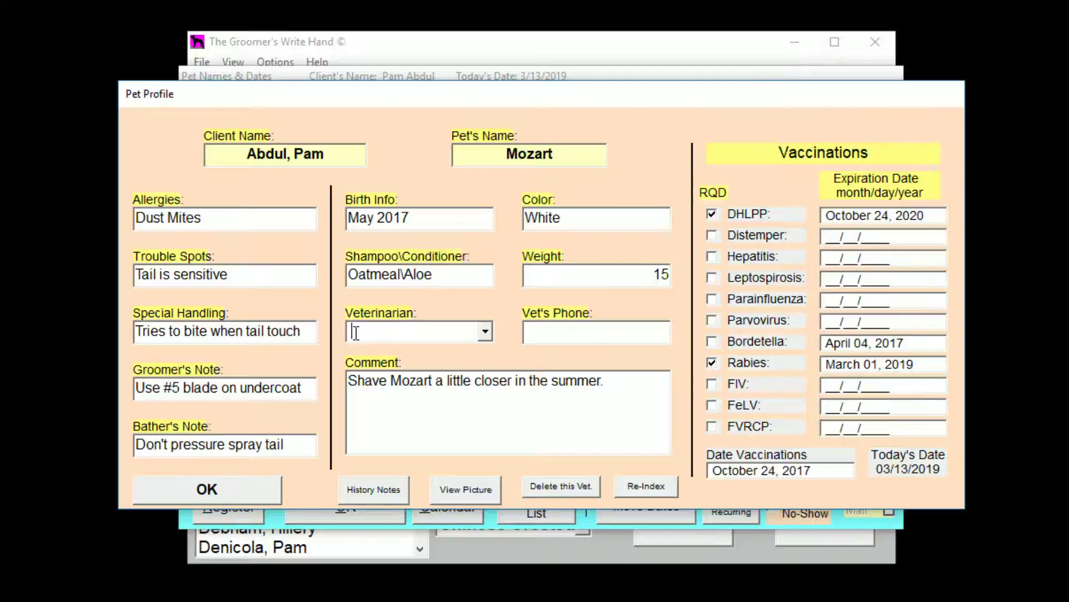
text(Dr. Jack)
key(Tab)
text(912-555)
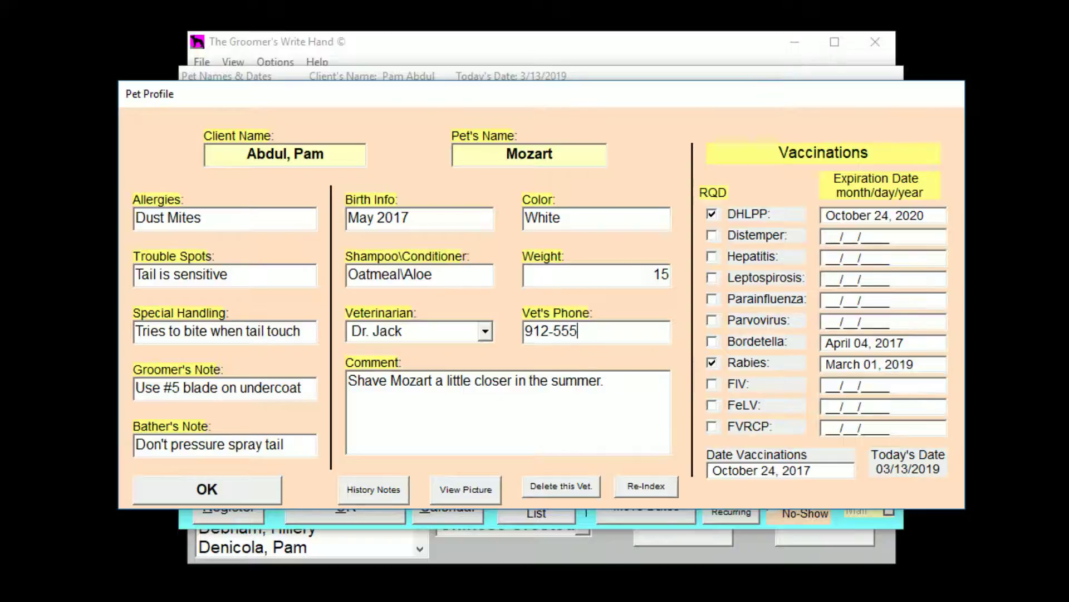
text(-1354)
click(437, 417)
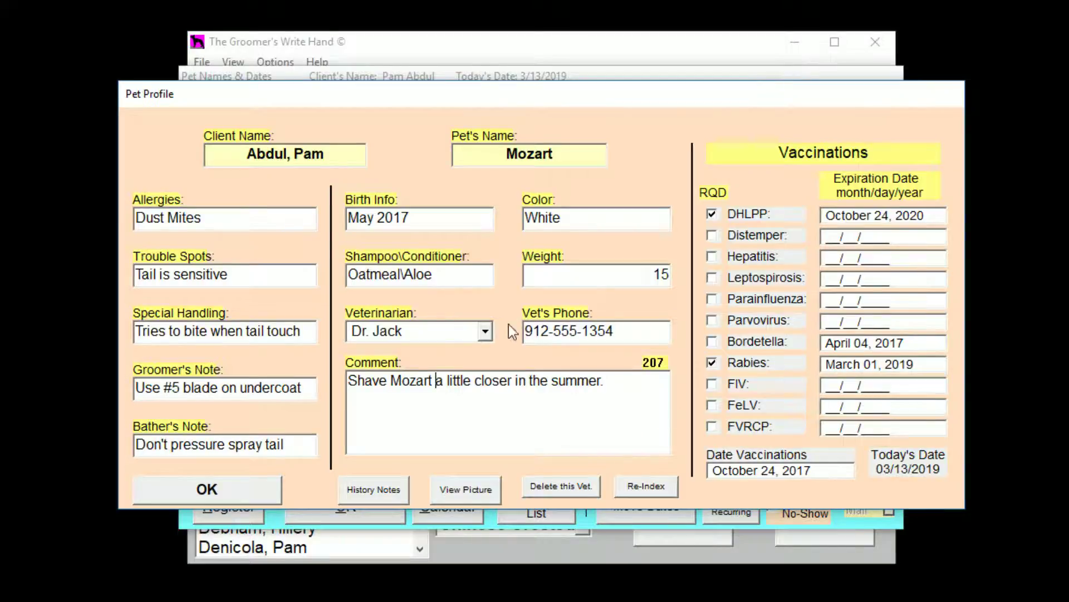
Choose the previously saved veterinarian for Mozart so the matching phone number is filled in, and recheck the list of saved veterinarians.
click(486, 331)
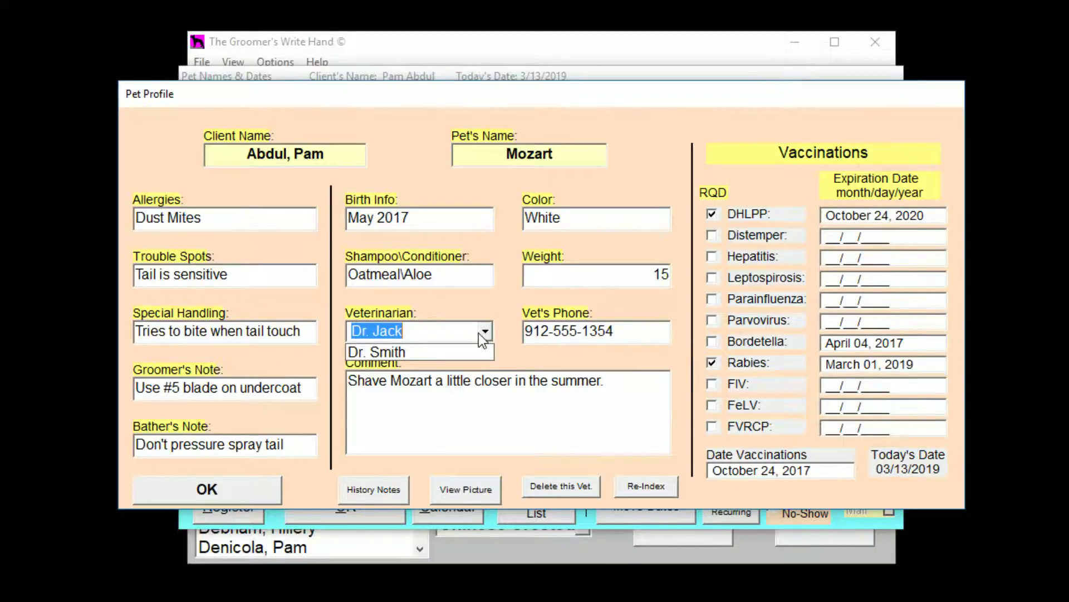
click(446, 351)
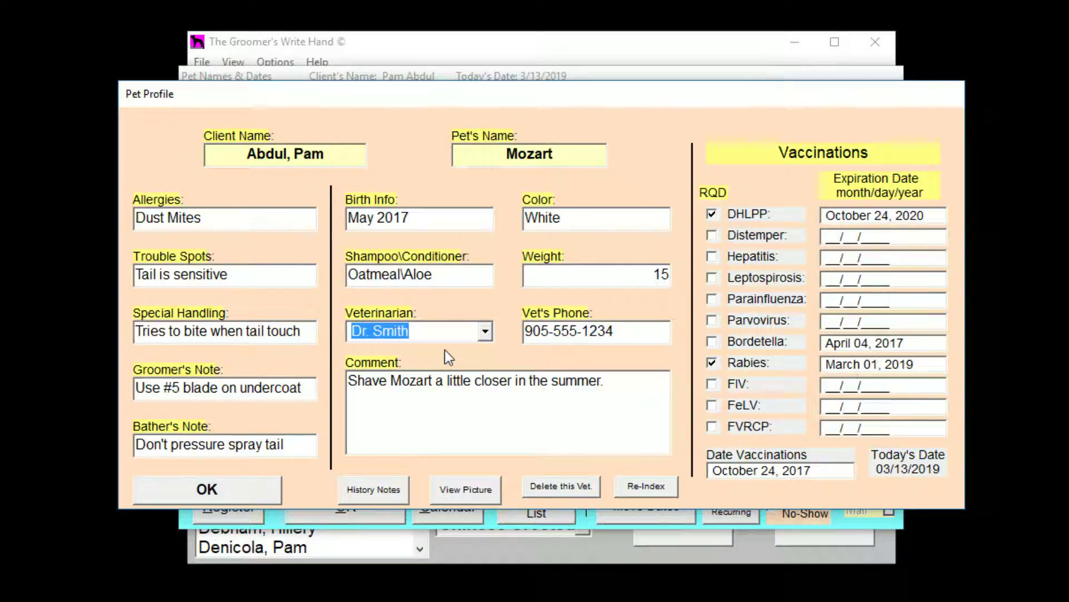
click(485, 331)
click(488, 329)
Add a date line to Mozart's history notes, followed by three lines reading "Note".
click(381, 494)
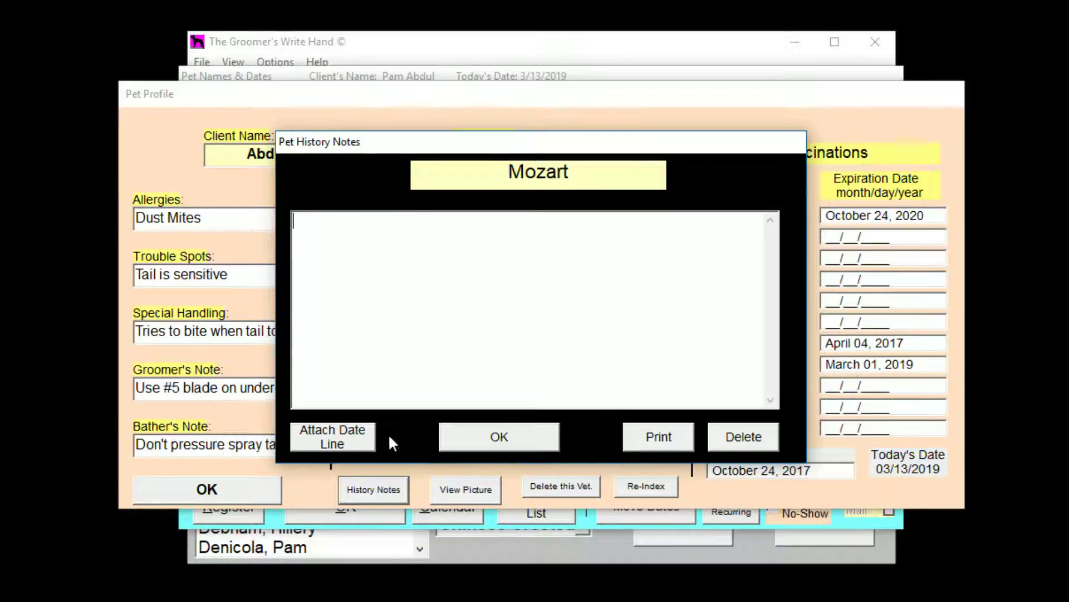
click(334, 437)
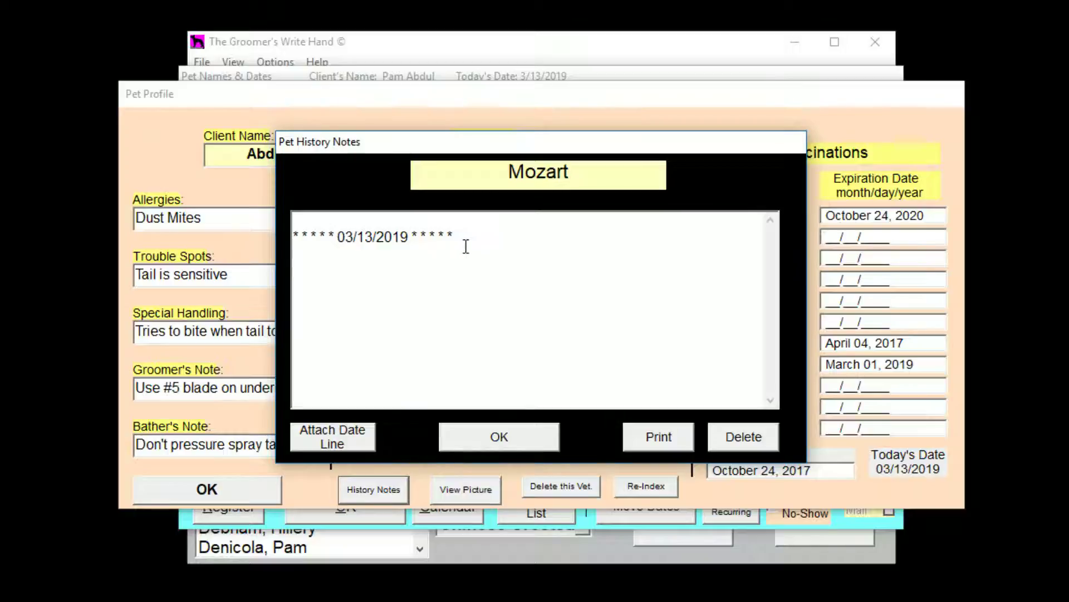
text(Note)
key(Return)
text(Note)
key(Return)
text(Note)
key(Return)
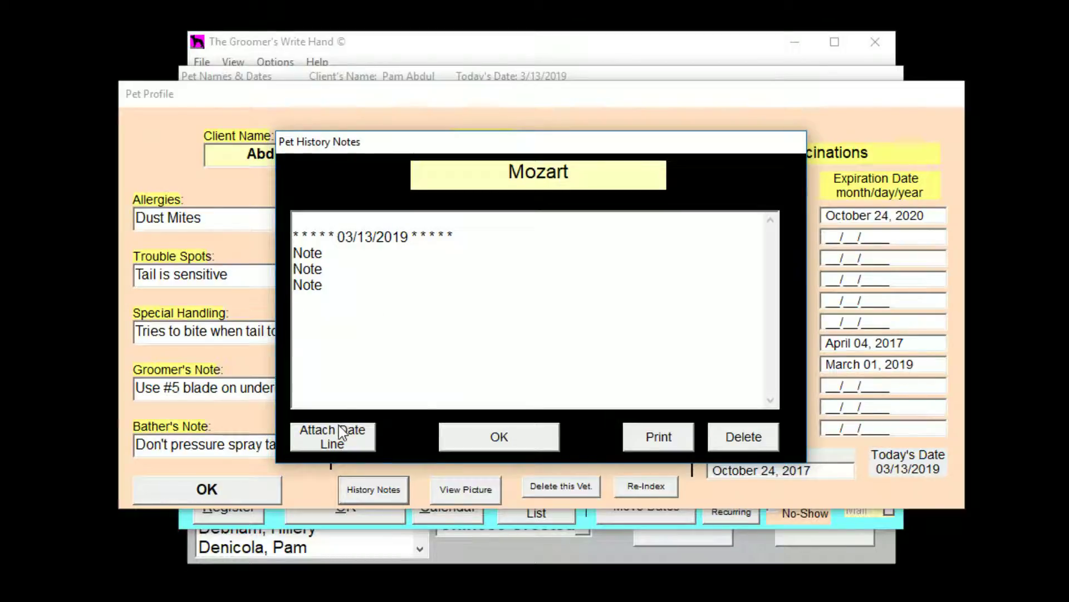
Add a second date line with the text "Notes" to Mozart's history notes and save them.
click(339, 435)
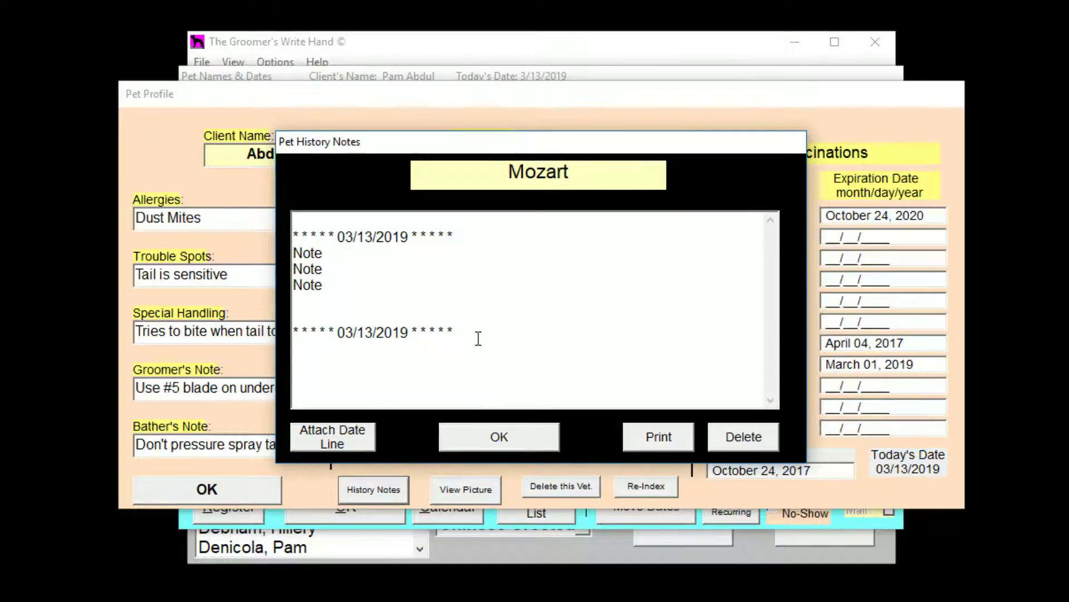
text(Notes)
click(496, 439)
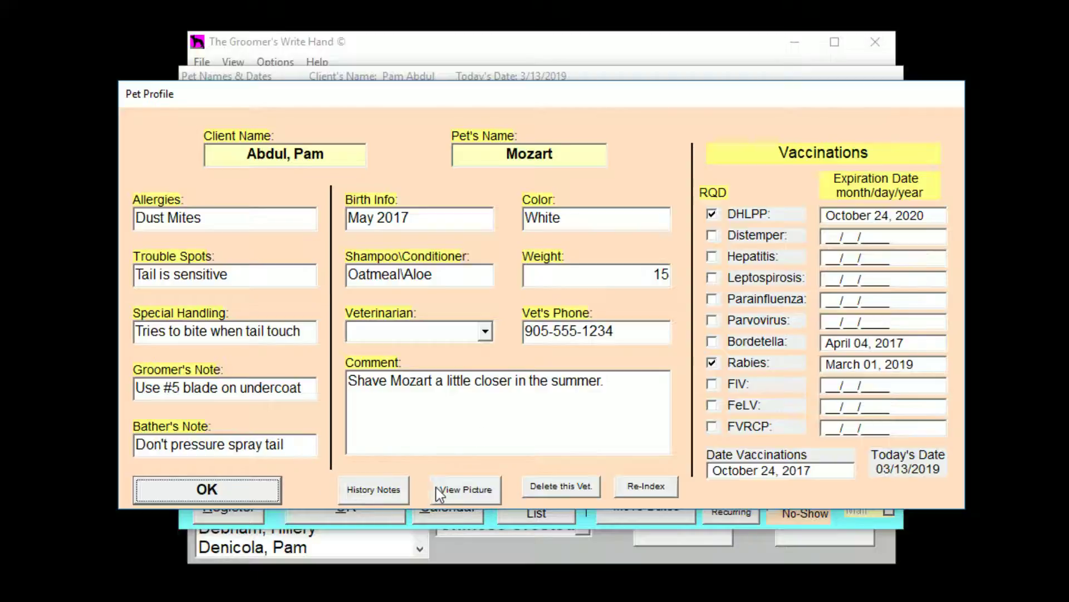
click(465, 490)
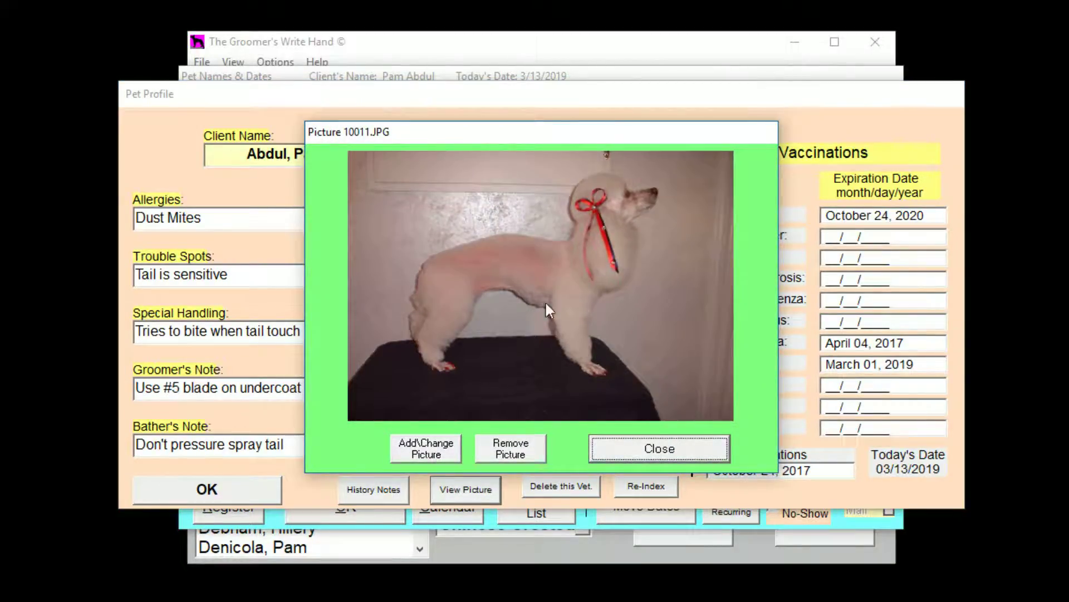
click(415, 452)
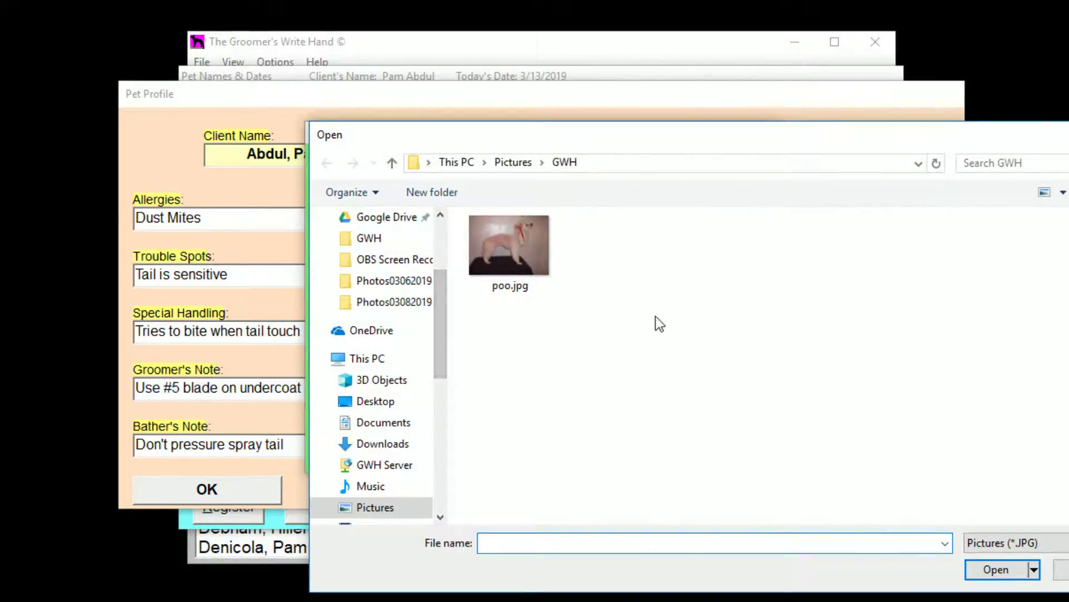
click(516, 257)
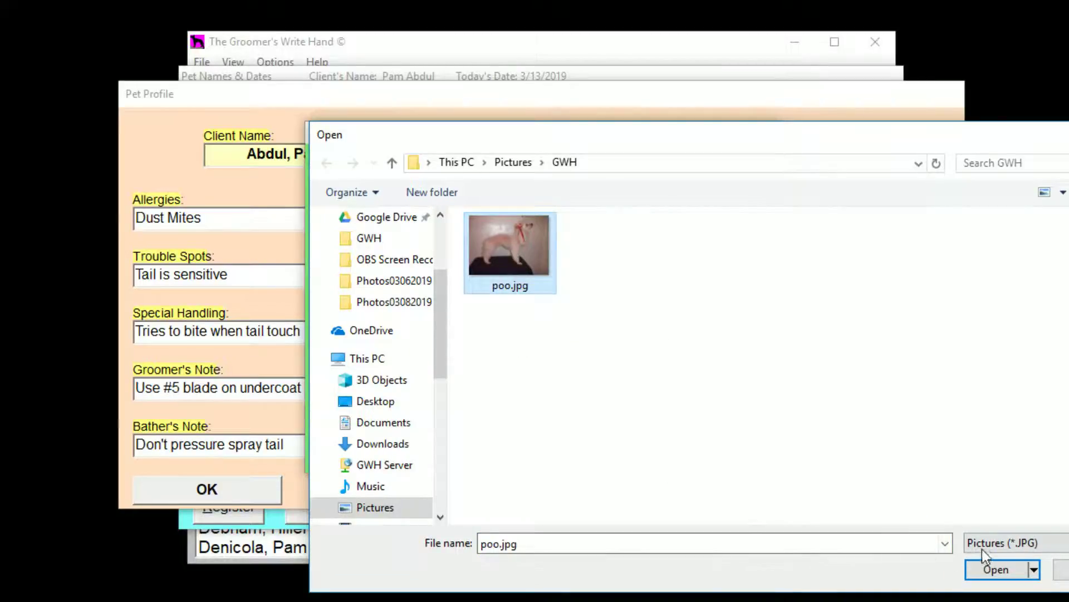
click(985, 567)
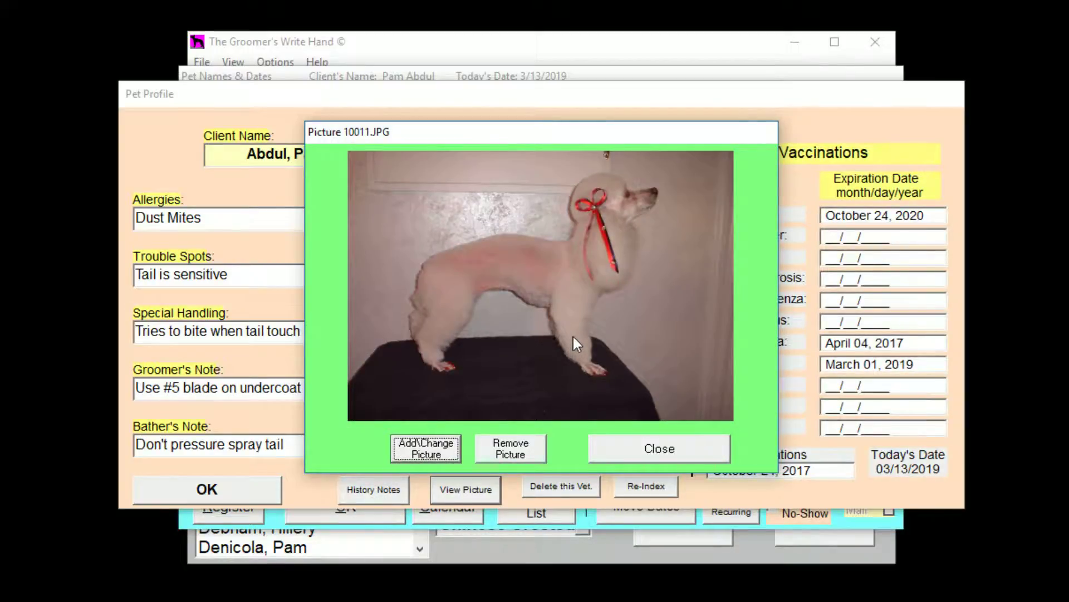
drag(457, 138, 444, 205)
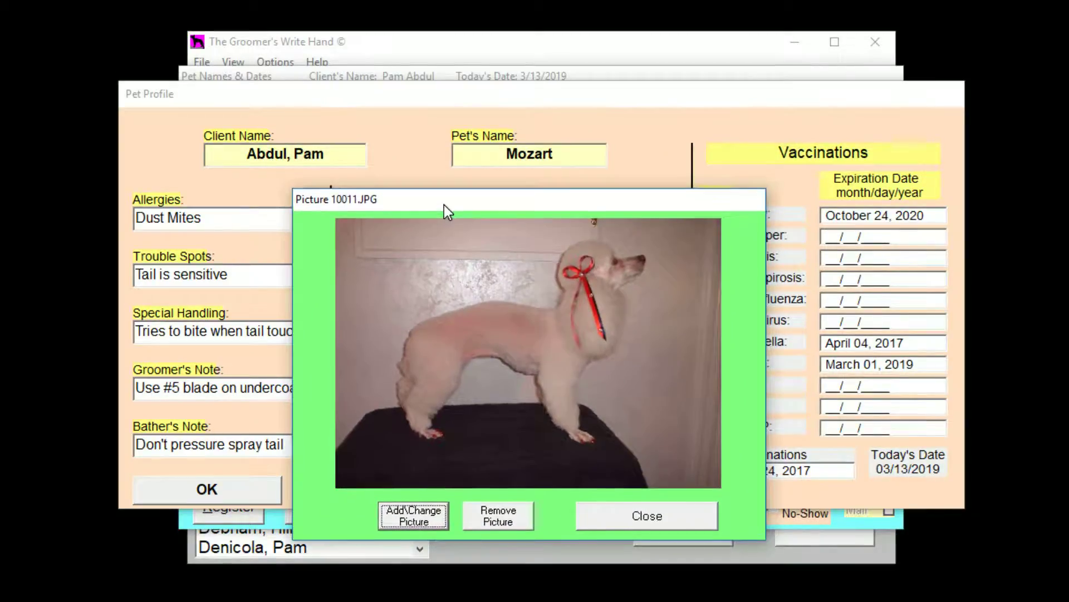
click(624, 518)
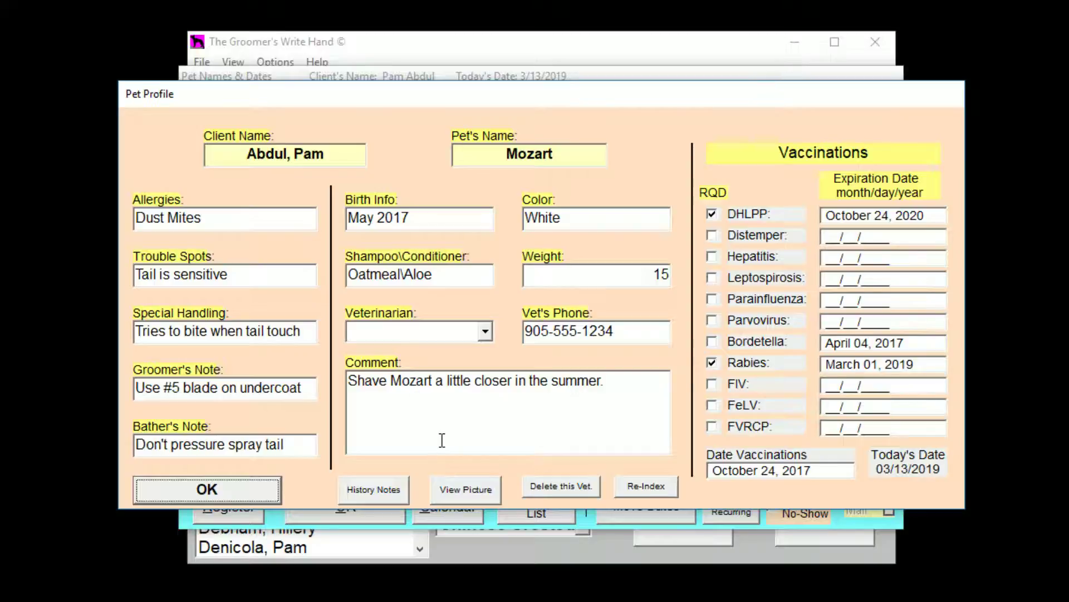
Check Mozart's required vaccination status against the expiration dates in his profile, and return to the client list.
click(261, 491)
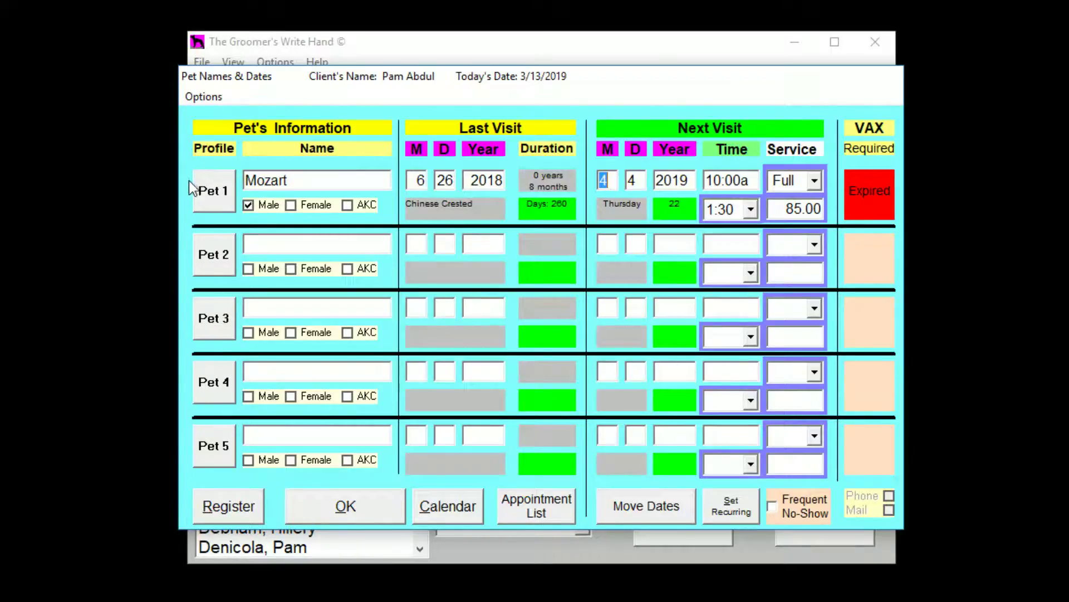
click(218, 201)
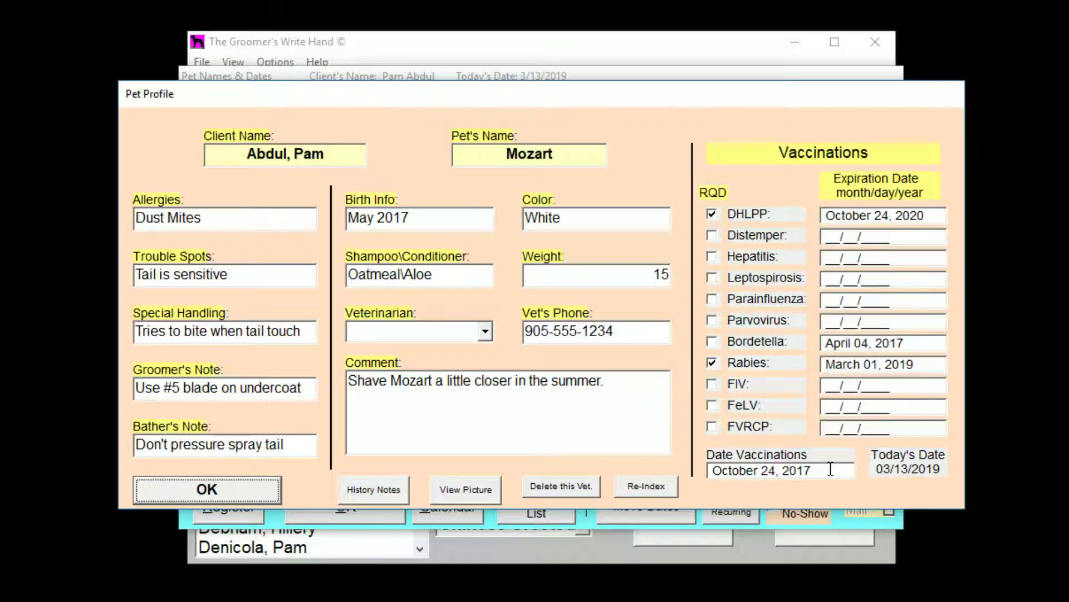
click(236, 486)
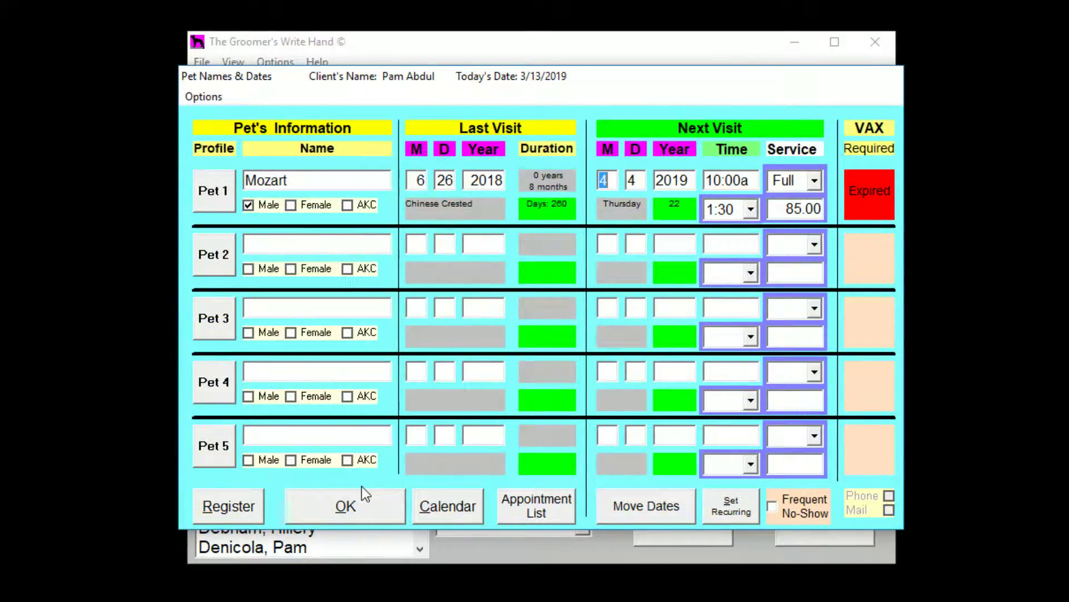
click(353, 502)
Open the second client's record, compare Millie's vaccination status with her profile, and return to the client list.
click(283, 139)
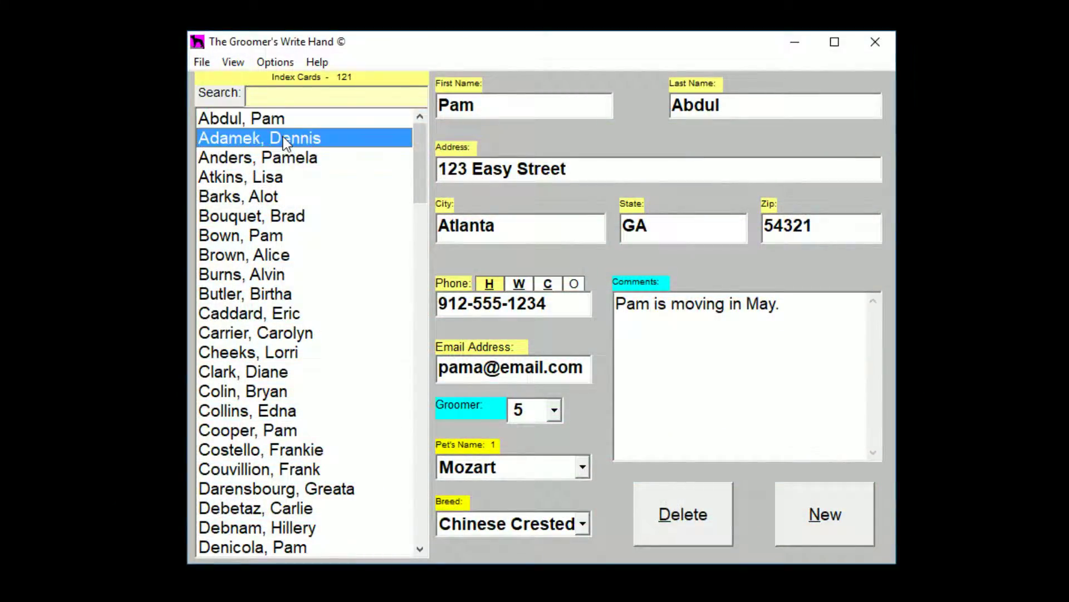
double_click(283, 138)
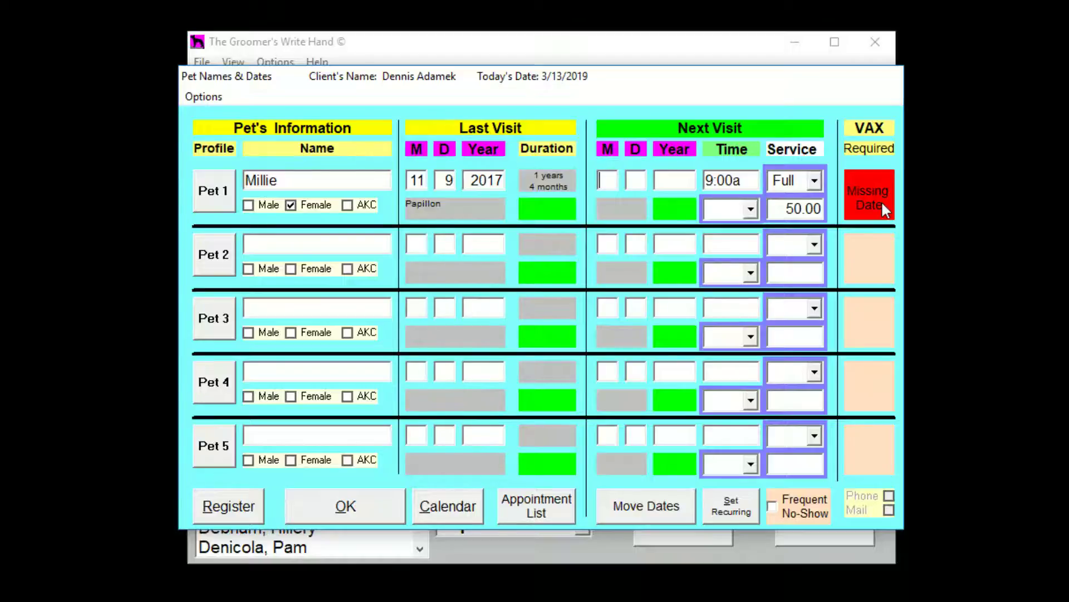
click(213, 190)
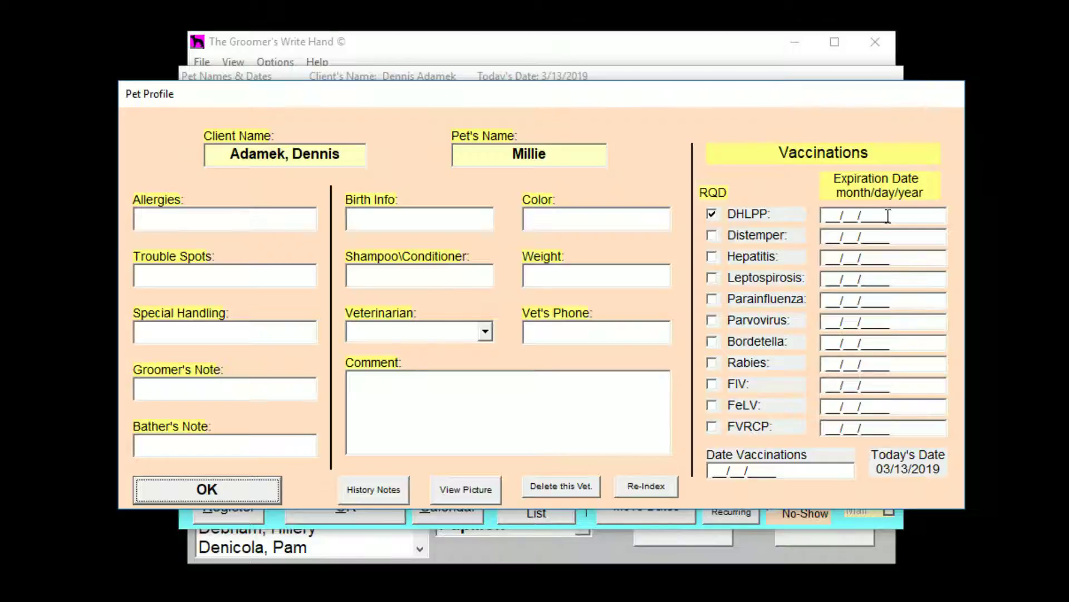
click(255, 496)
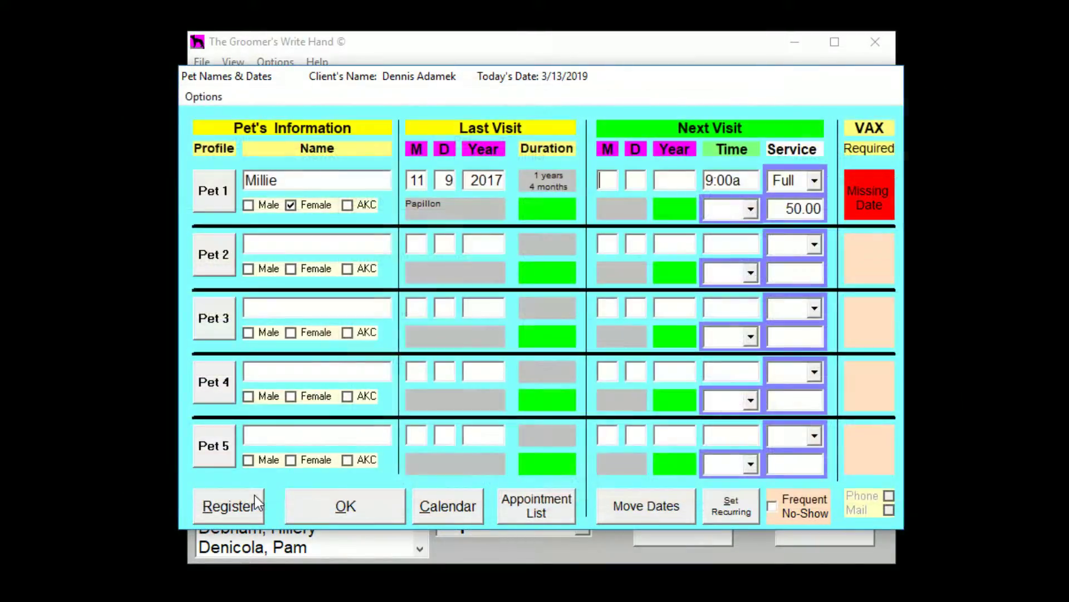
click(362, 515)
Open the third client's record, compare Summit's vaccination status with the profile dates, and return to the client list.
double_click(227, 157)
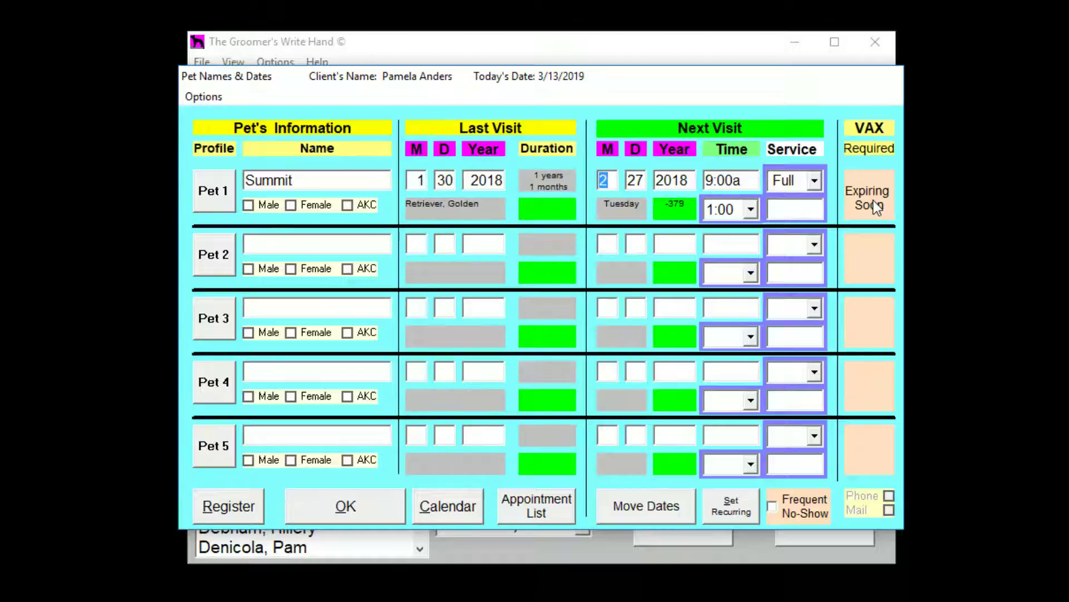
click(215, 193)
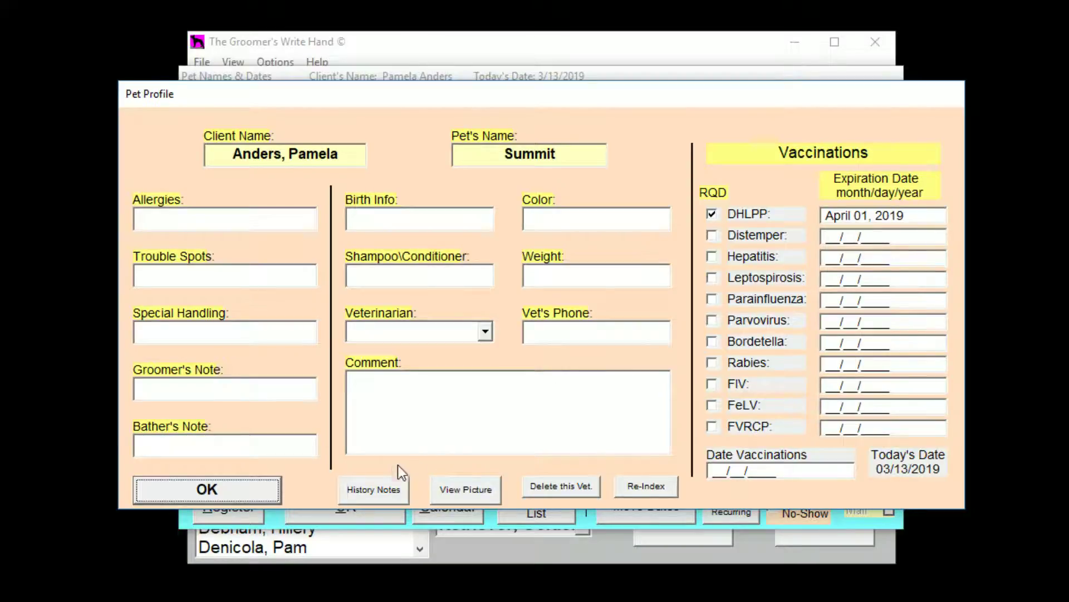
click(245, 494)
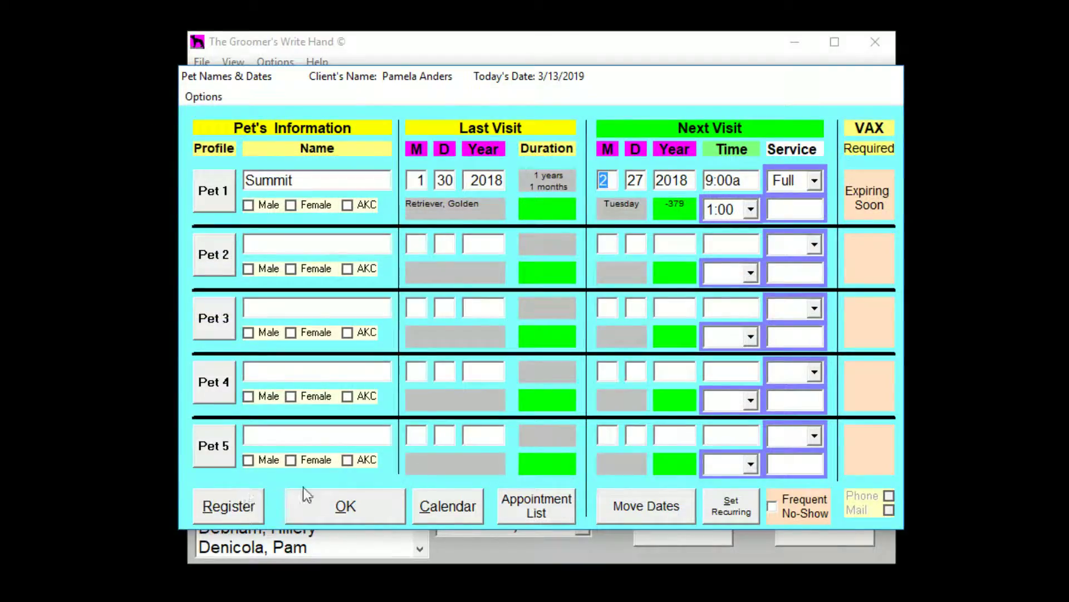
click(379, 506)
double_click(280, 121)
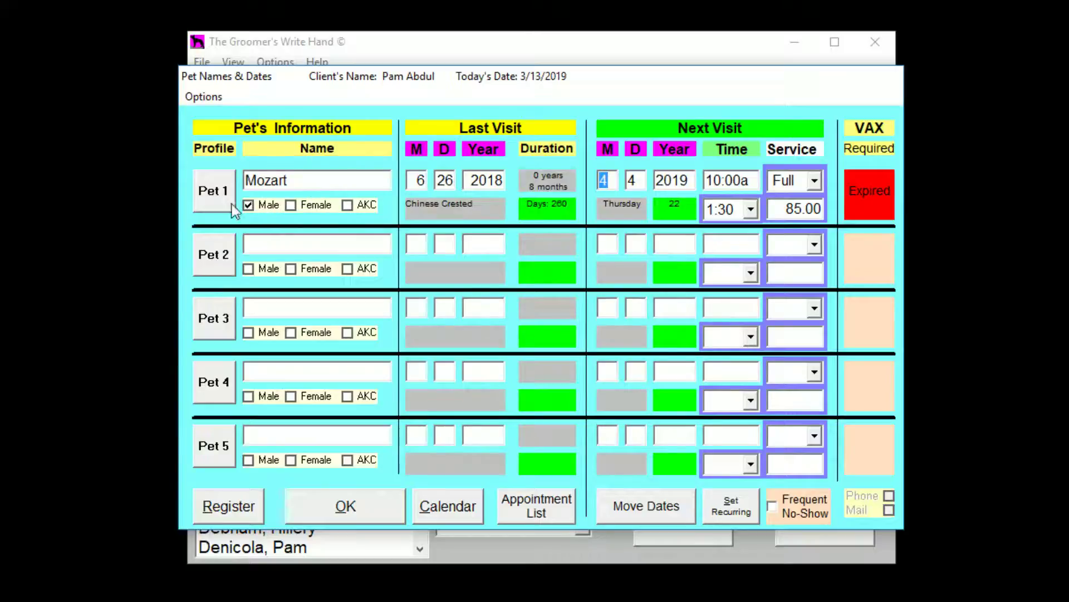
click(218, 192)
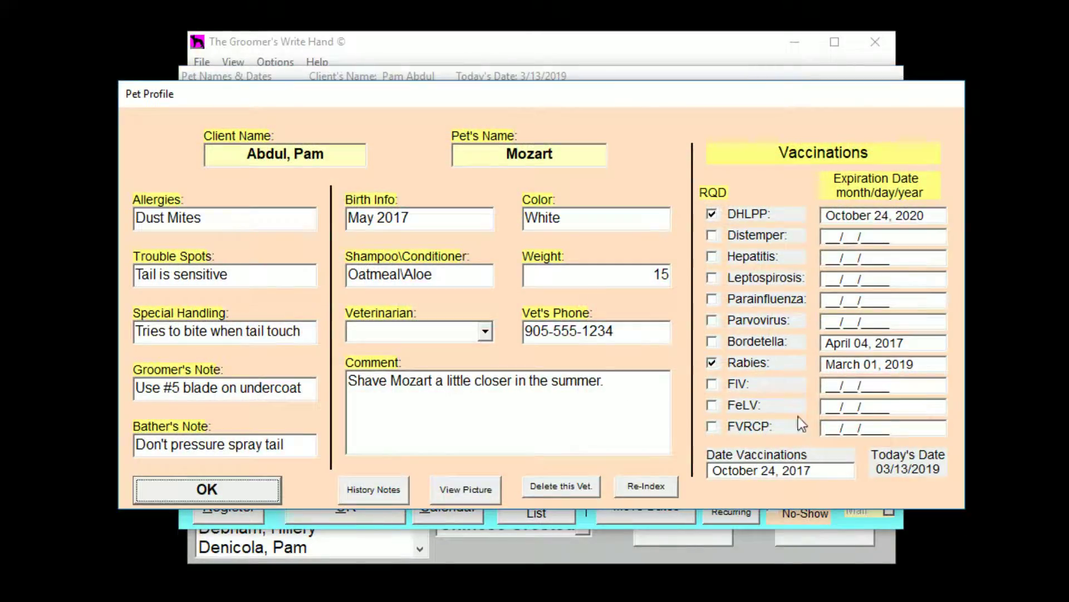
click(822, 364)
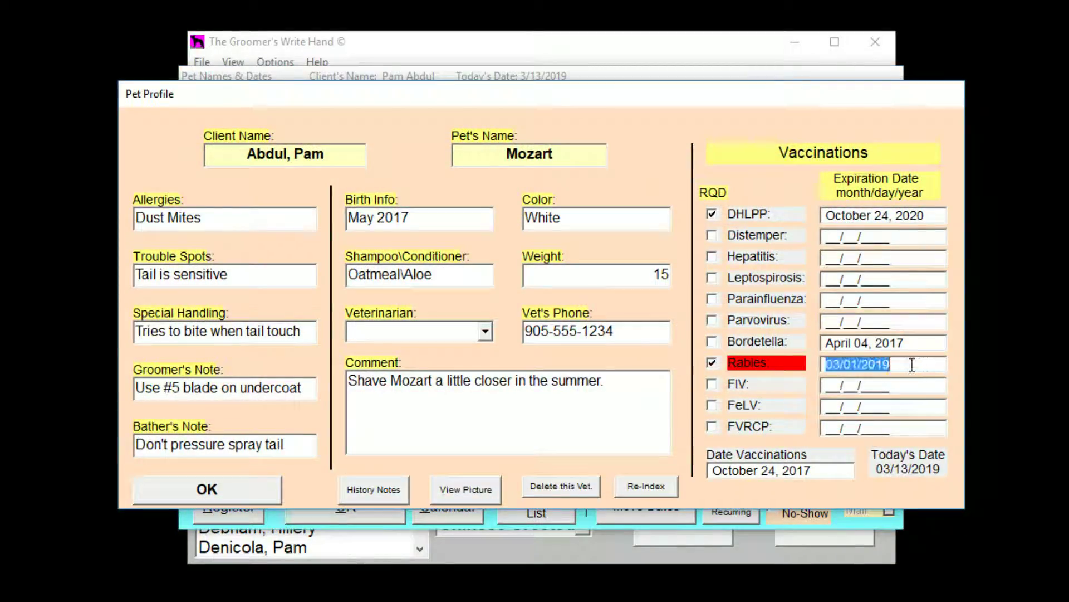
drag(821, 365, 918, 367)
text(04/04/2)
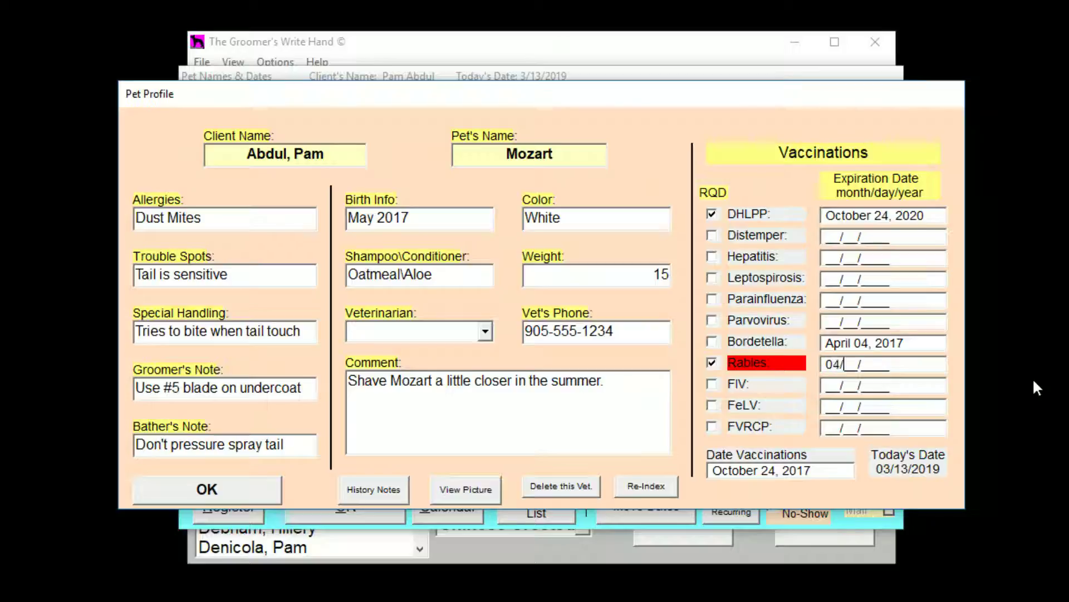
text(020)
key(BackSpace)
text(1)
click(247, 486)
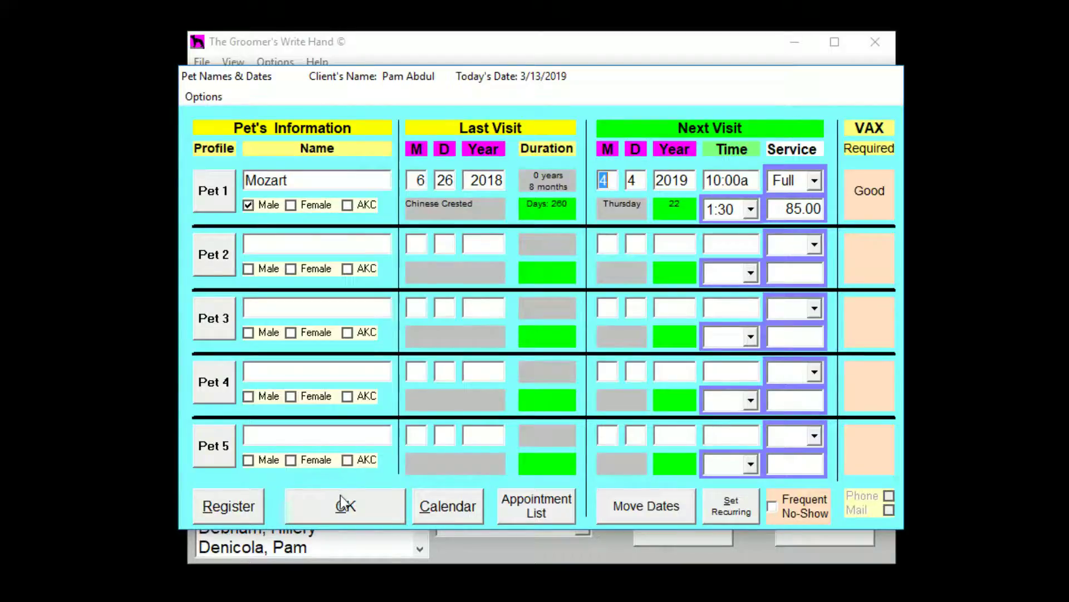
click(351, 505)
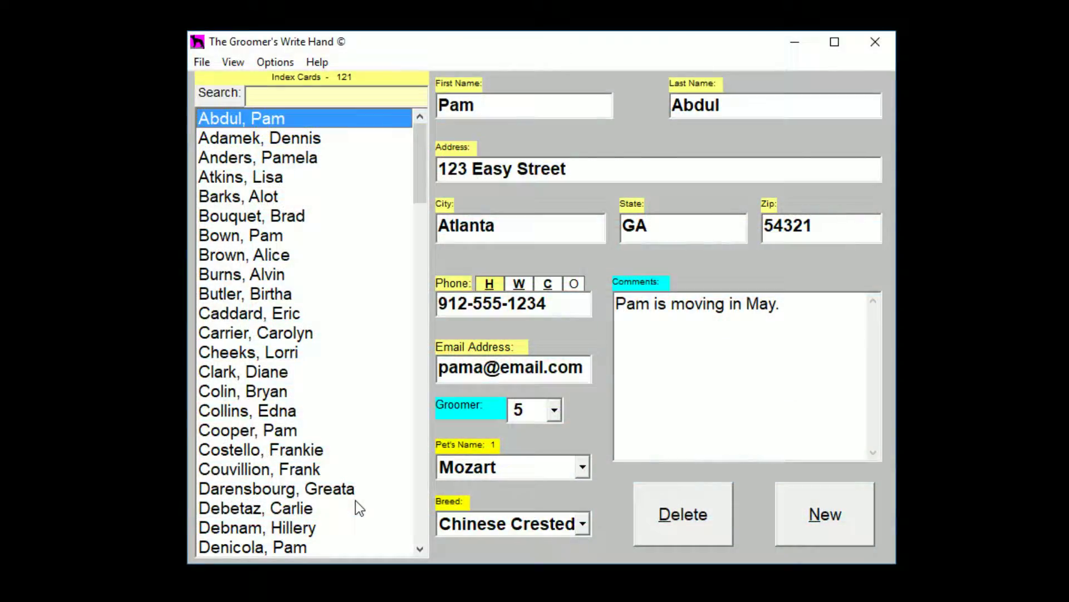
Set the default vaccination requirements to DHLPP, Rabies and FVRCP, treating all appended breeds as dogs, and submit them.
click(284, 64)
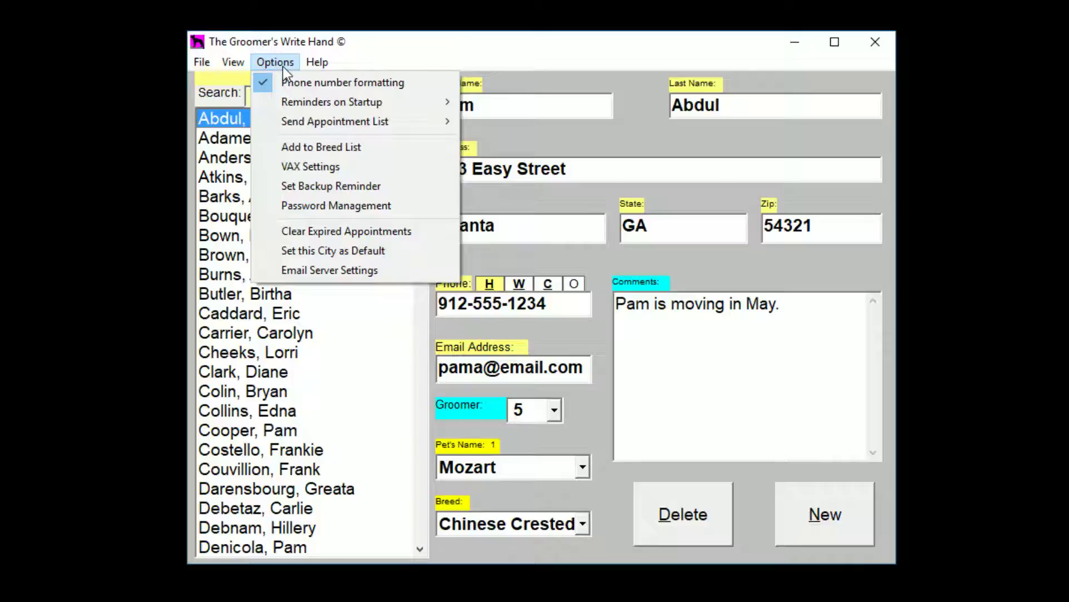
click(342, 161)
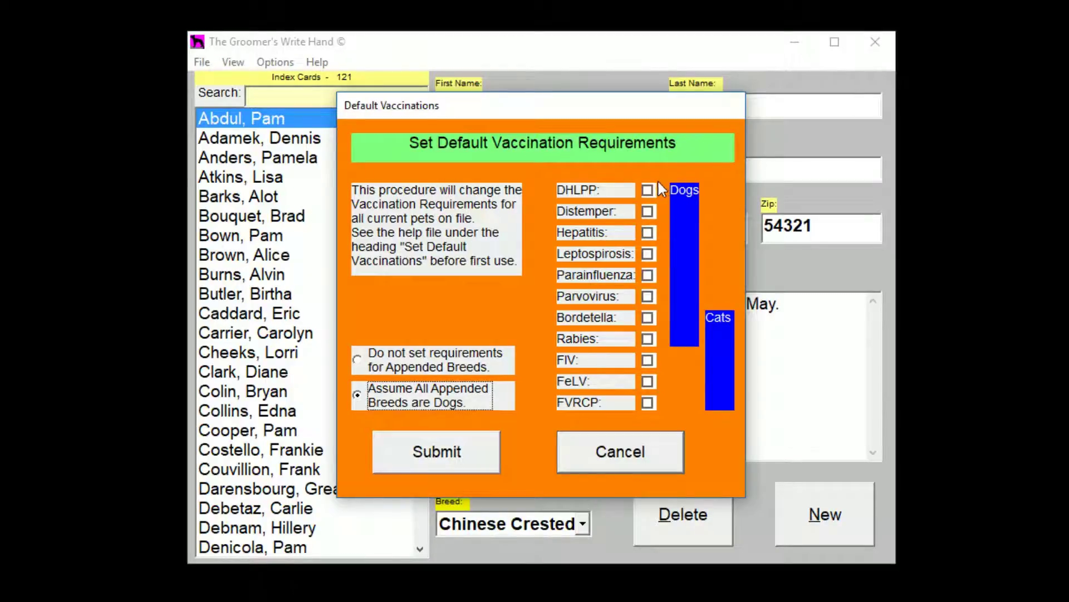
click(648, 191)
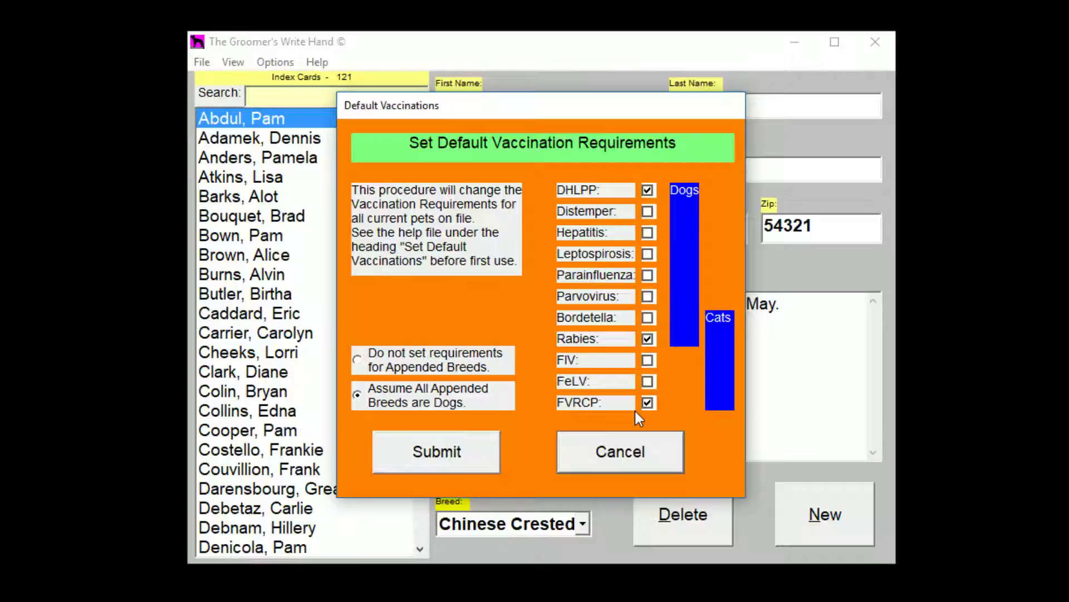
click(417, 457)
click(578, 359)
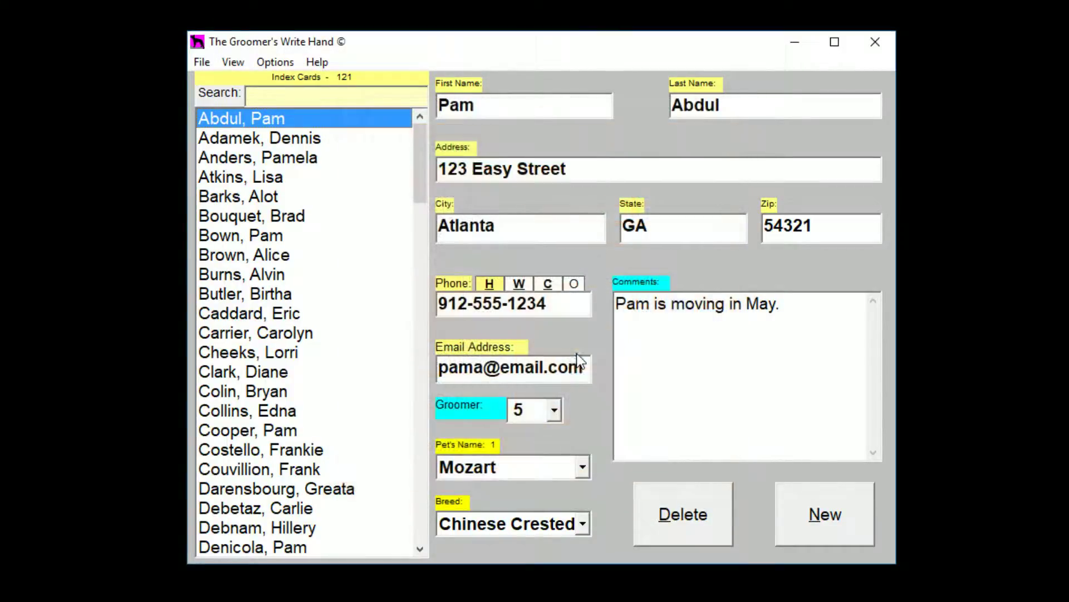
Open the third client's record, check Summit's required vaccinations and expiration dates against the vaccination status, and return to the client list.
double_click(269, 166)
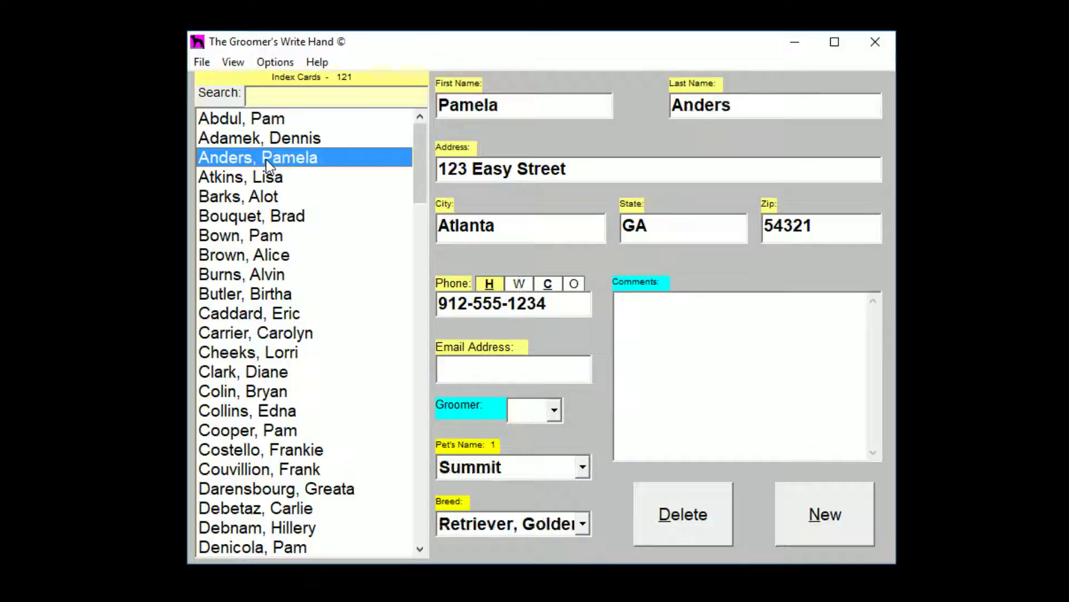
click(221, 191)
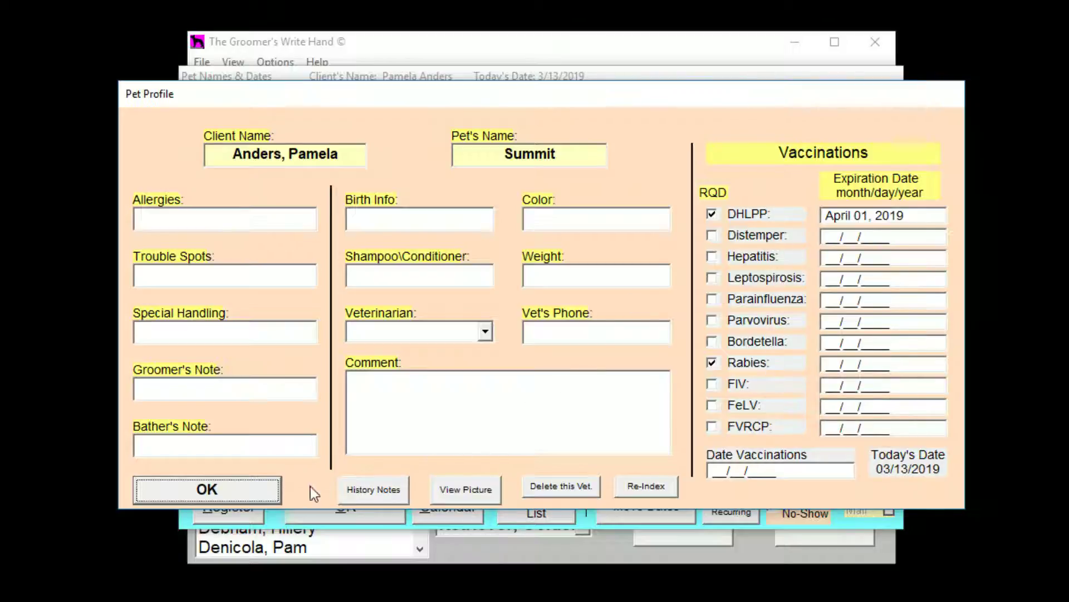
click(263, 490)
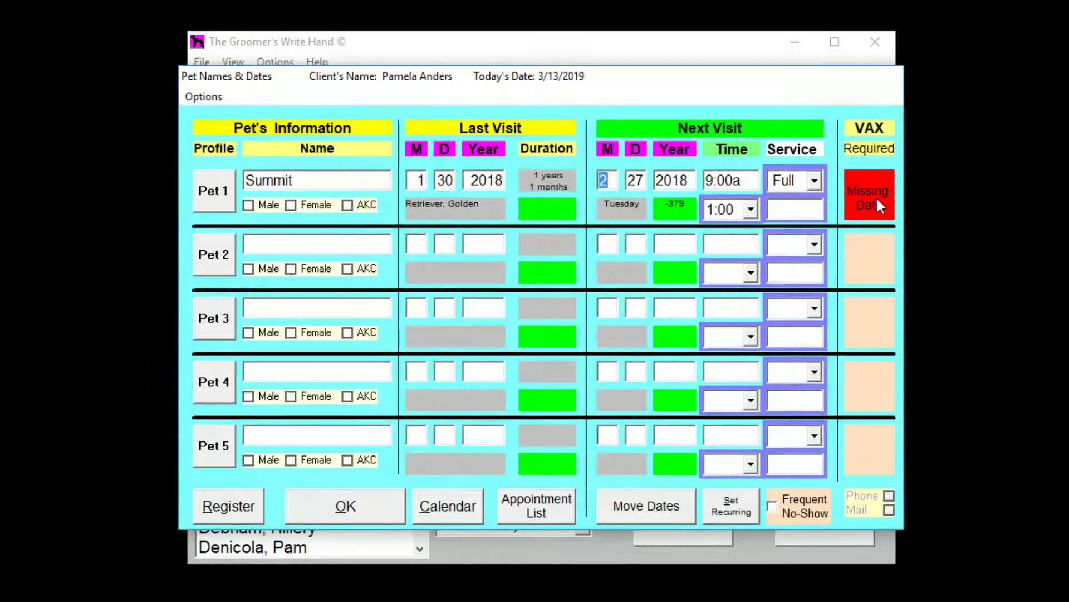
click(209, 187)
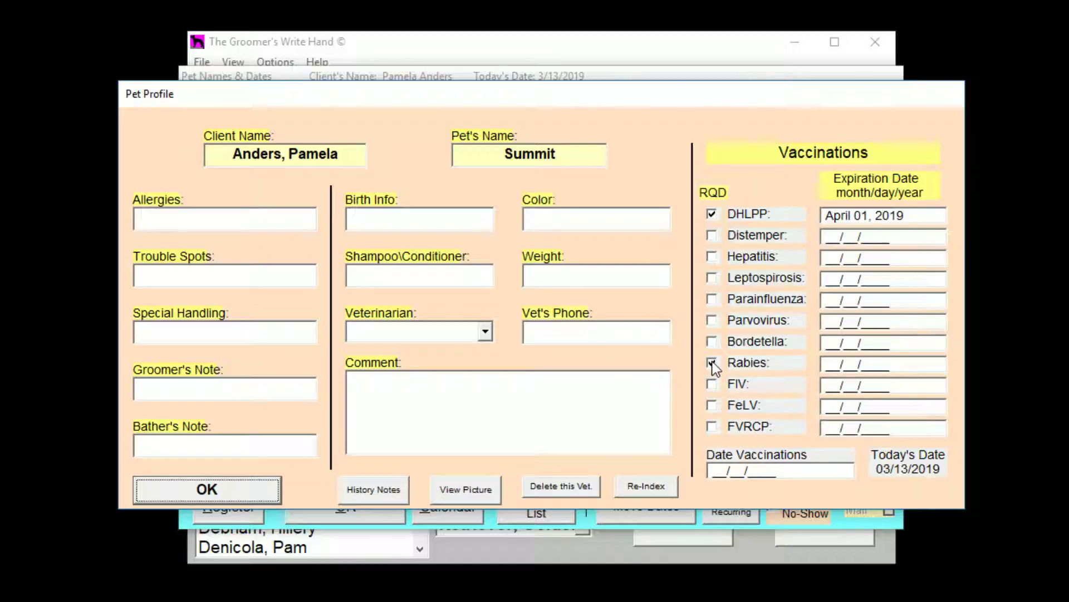
click(244, 488)
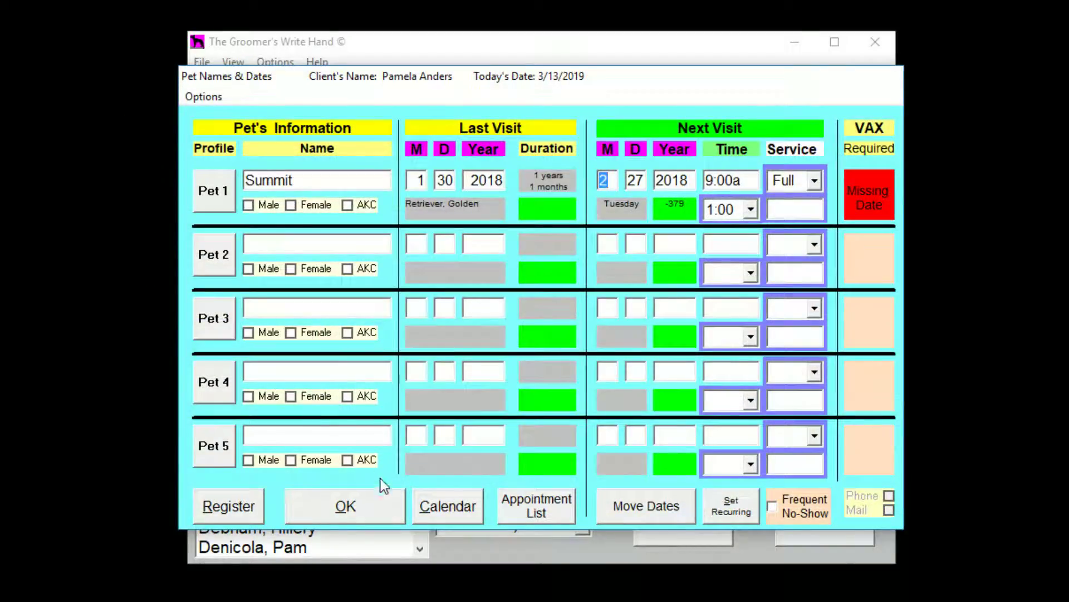
click(342, 508)
Review the default vaccination requirement options, including those for appended breeds, and close them without submitting.
click(275, 61)
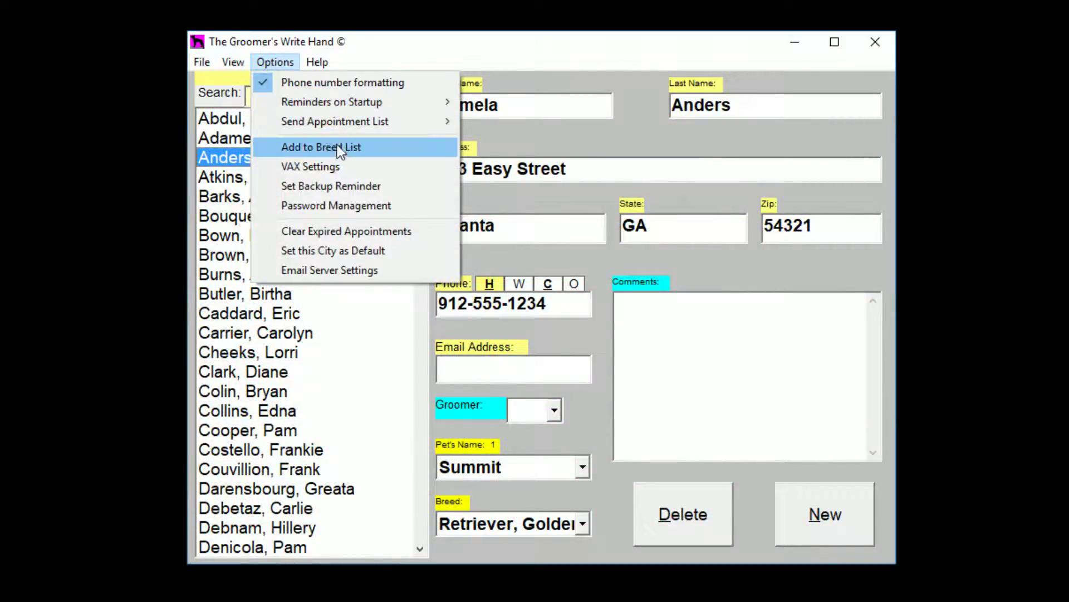
click(341, 165)
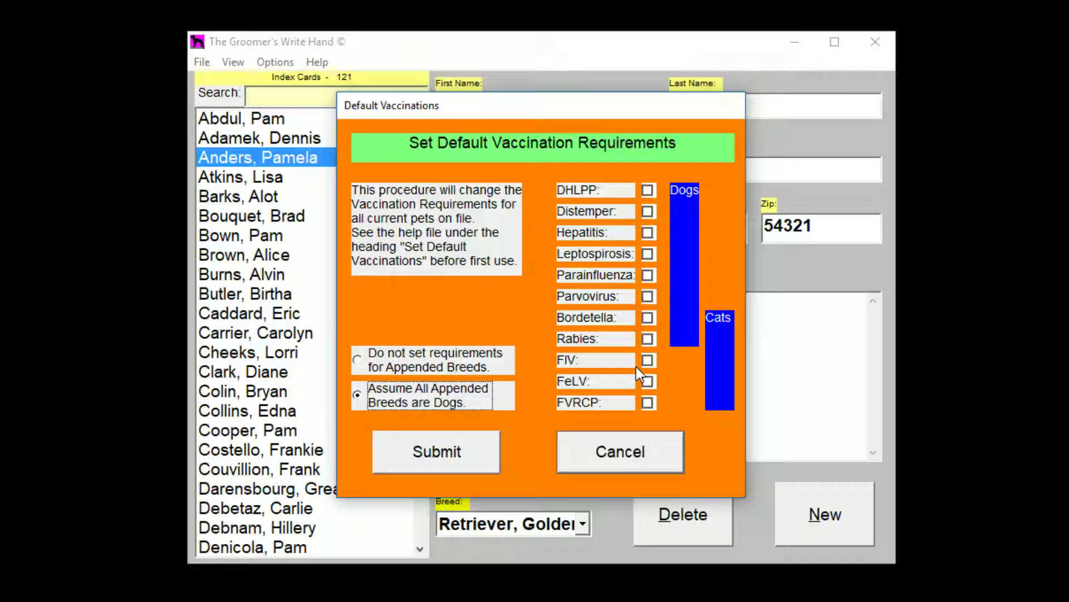
click(663, 463)
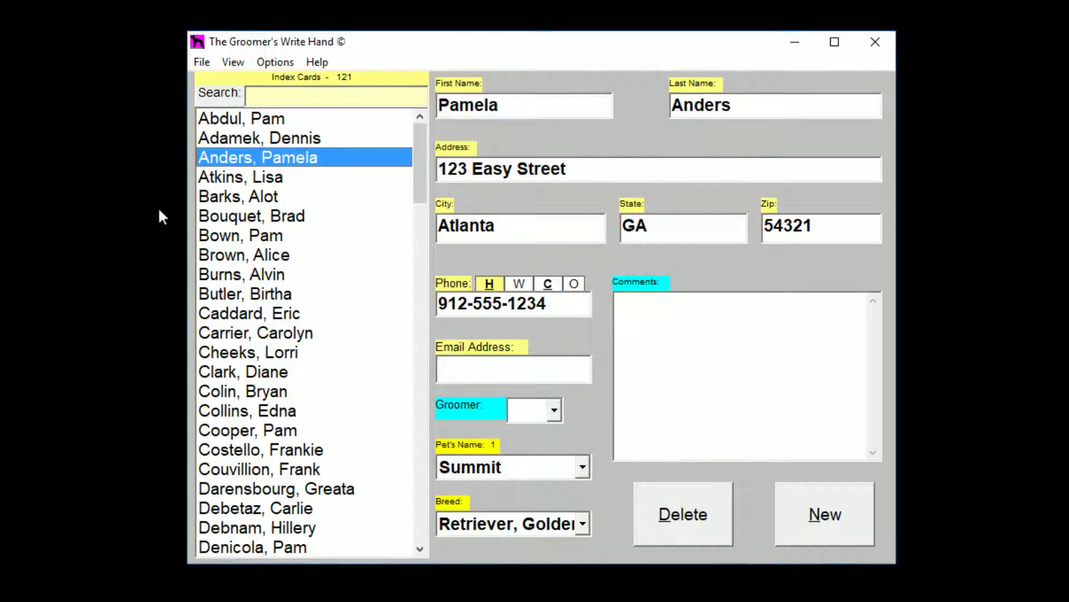
Open the fifth client's record, compare Zilly's vaccination status with the profile's requirements and dates, and return to the first client's card.
double_click(275, 197)
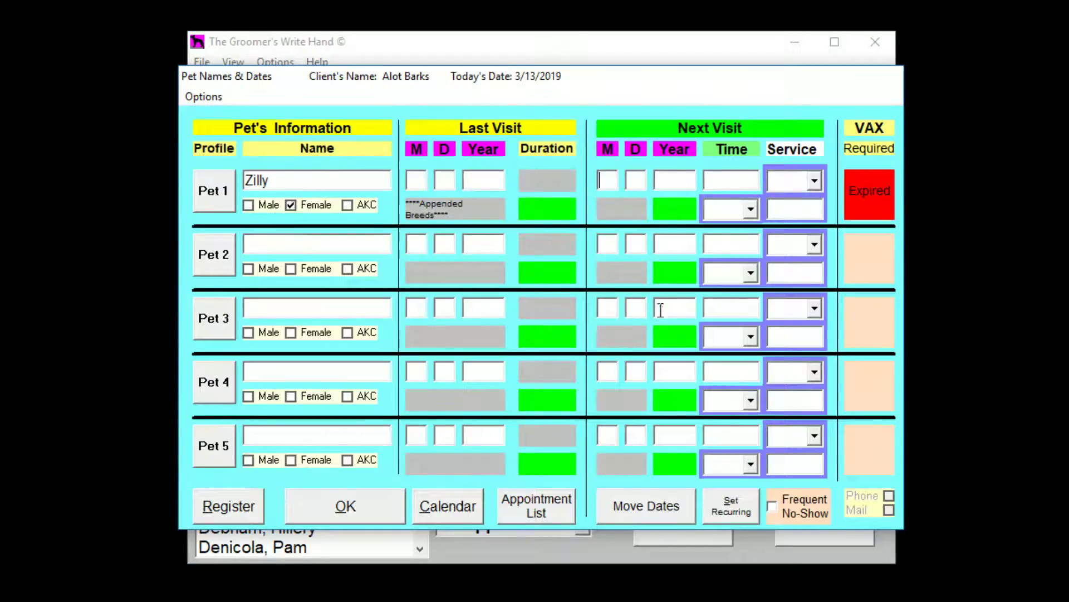
click(215, 191)
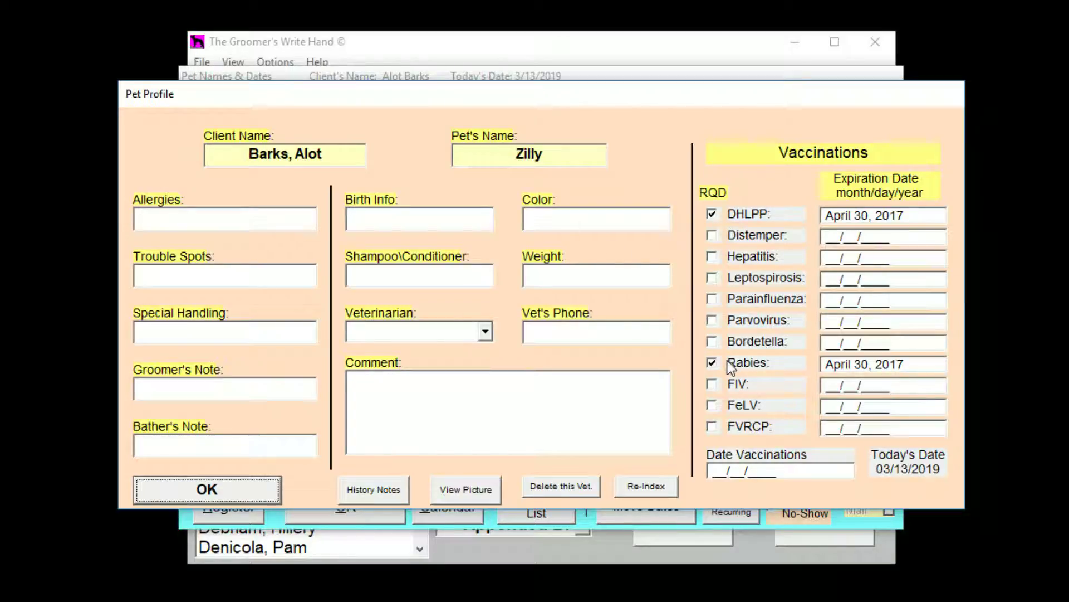
click(244, 497)
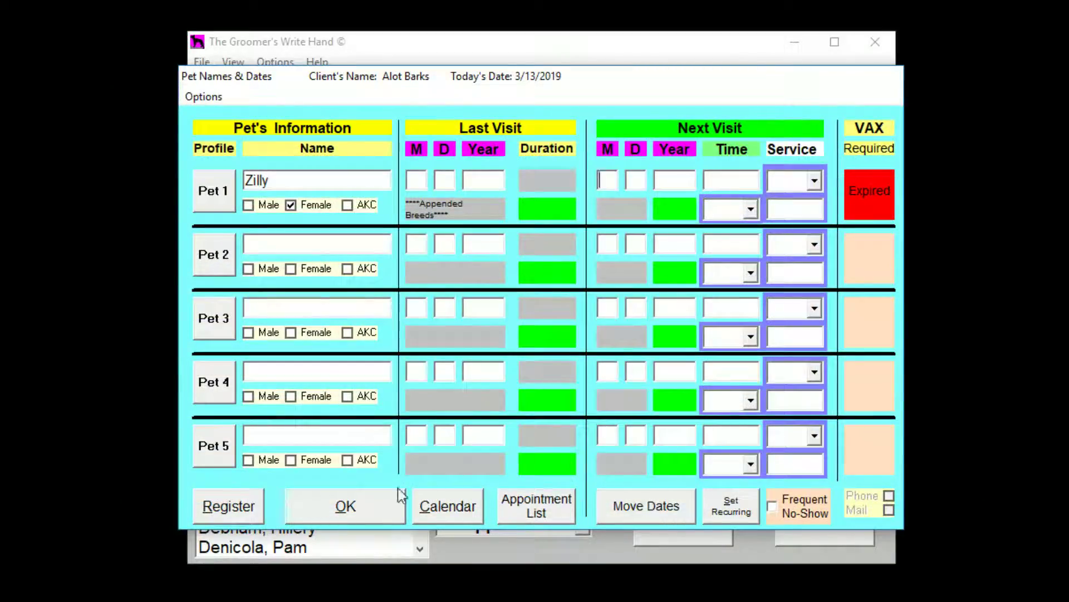
click(366, 499)
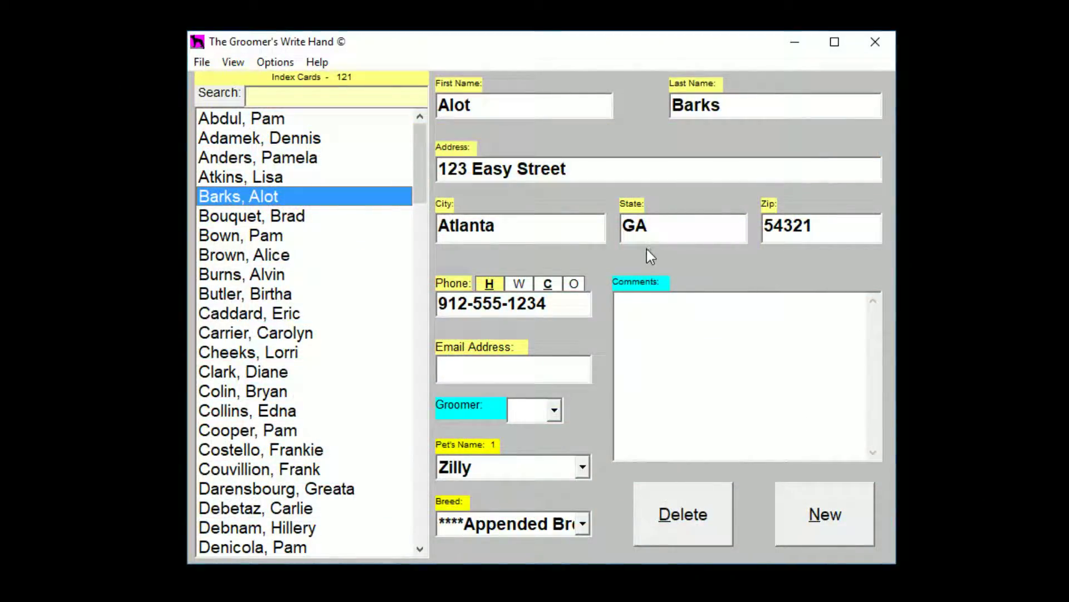
click(280, 120)
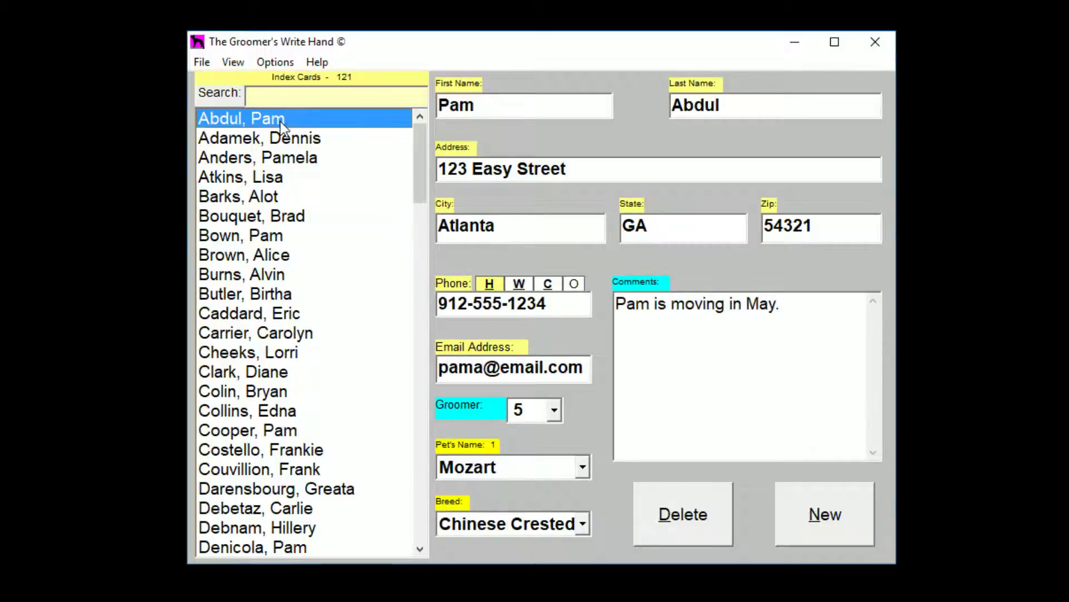
click(314, 62)
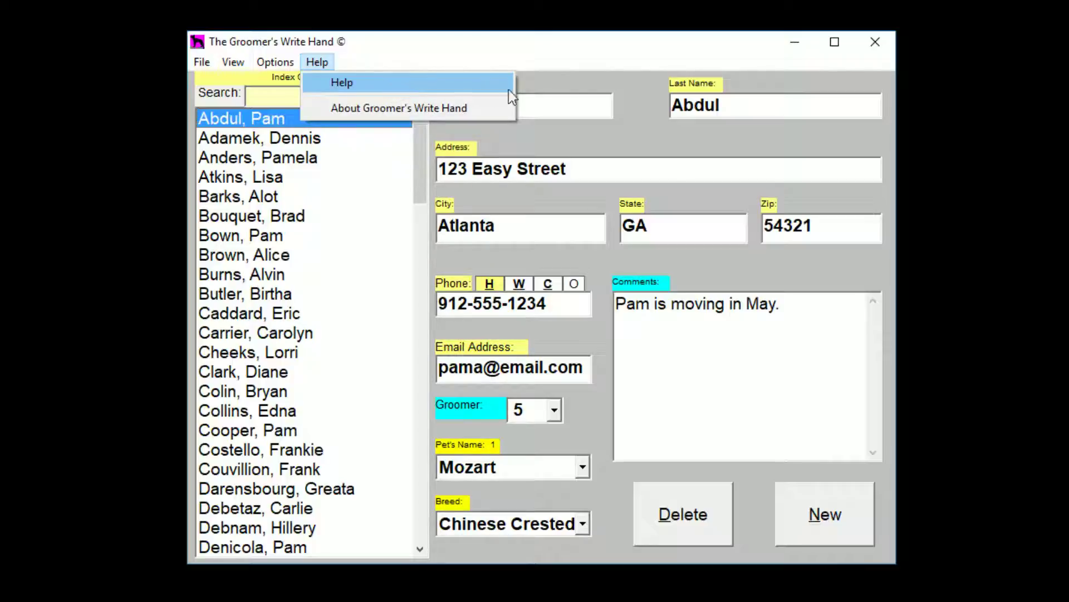
key(Escape)
key(Escape)
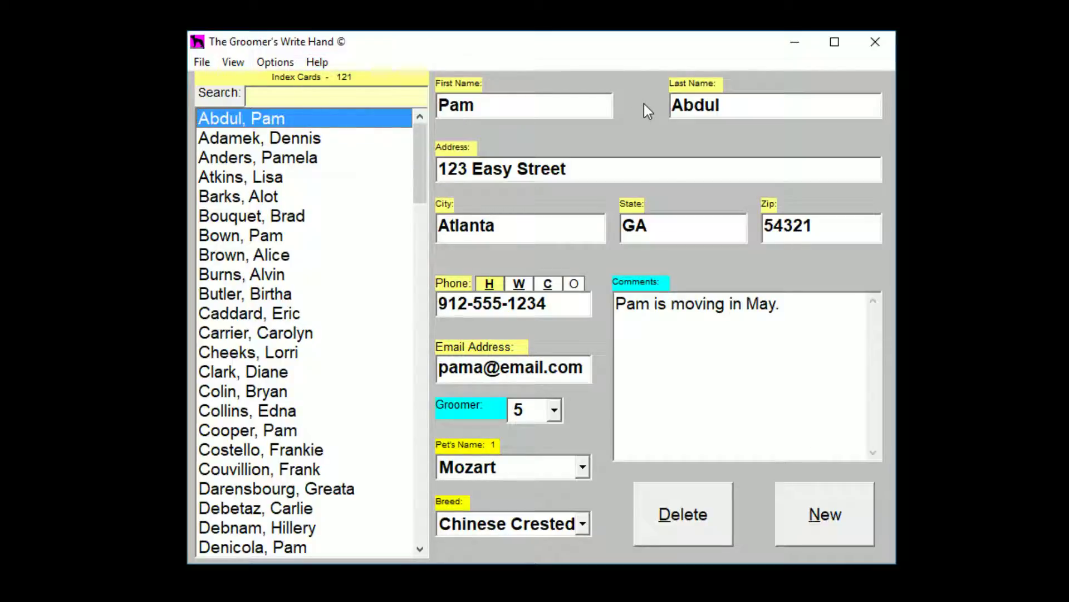